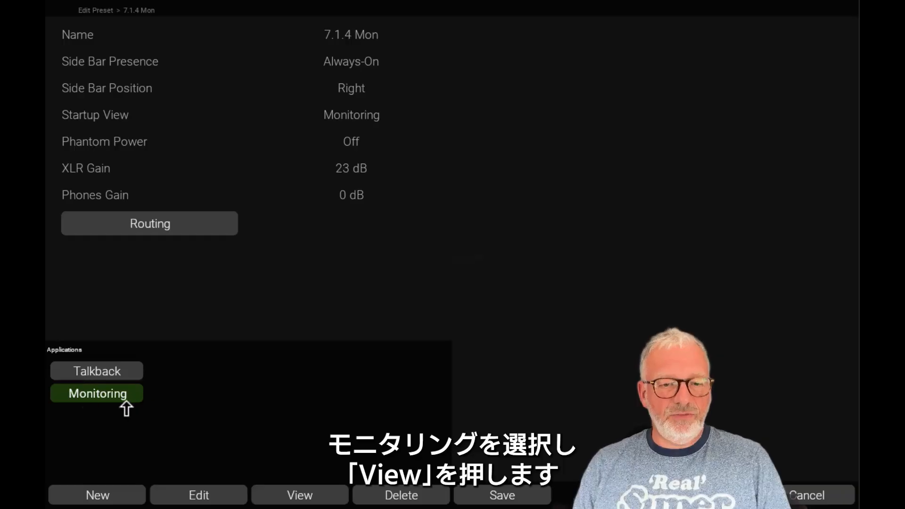
Step: Open the Monitoring application's view layout, then place an enlarged speaker view with tall L/R/M downmix meters on its right, matching its height
left_click(311, 502)
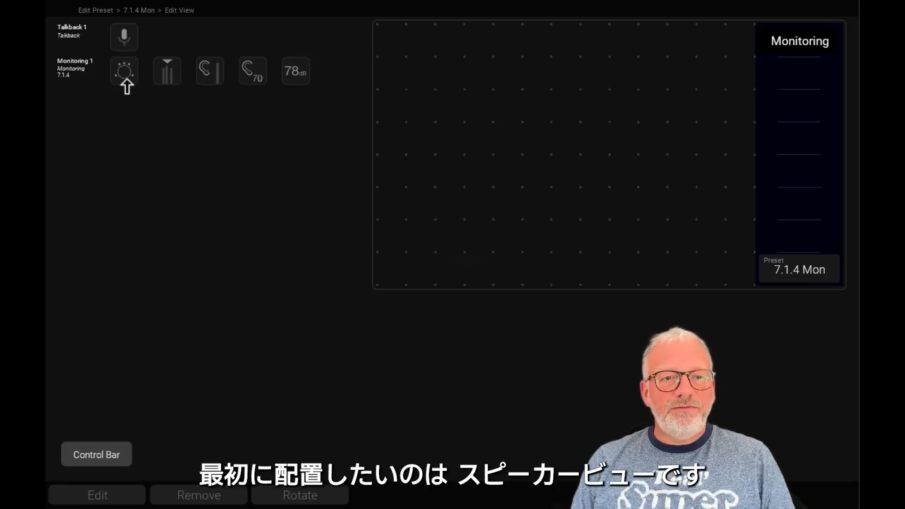
left_click_drag(125, 74, 523, 111)
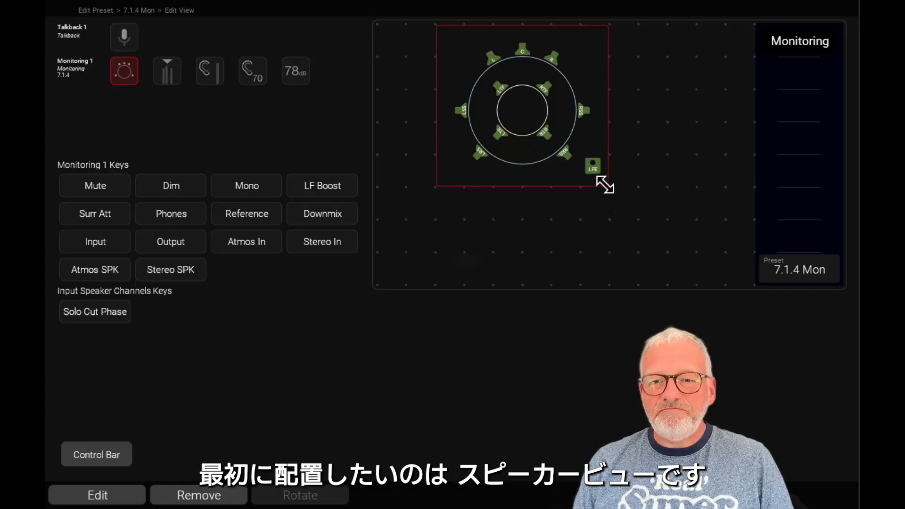
left_click_drag(608, 186, 662, 249)
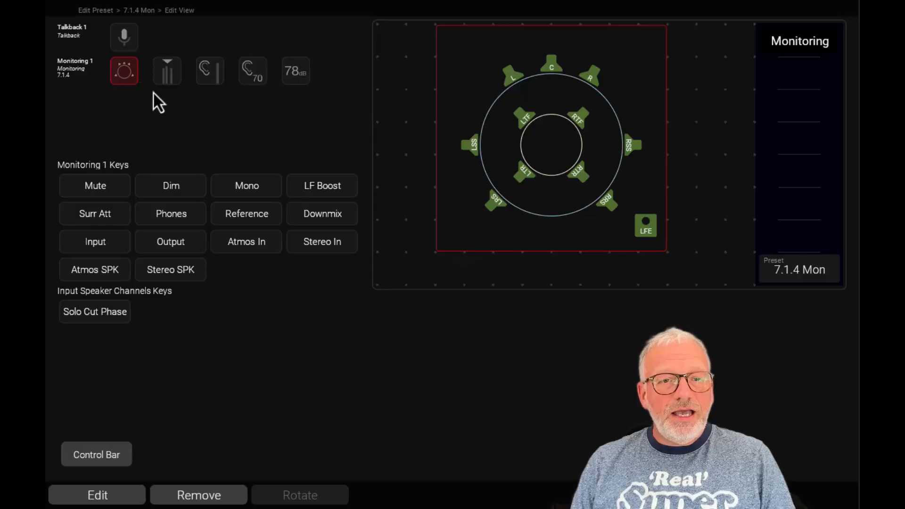
left_click_drag(170, 75, 694, 58)
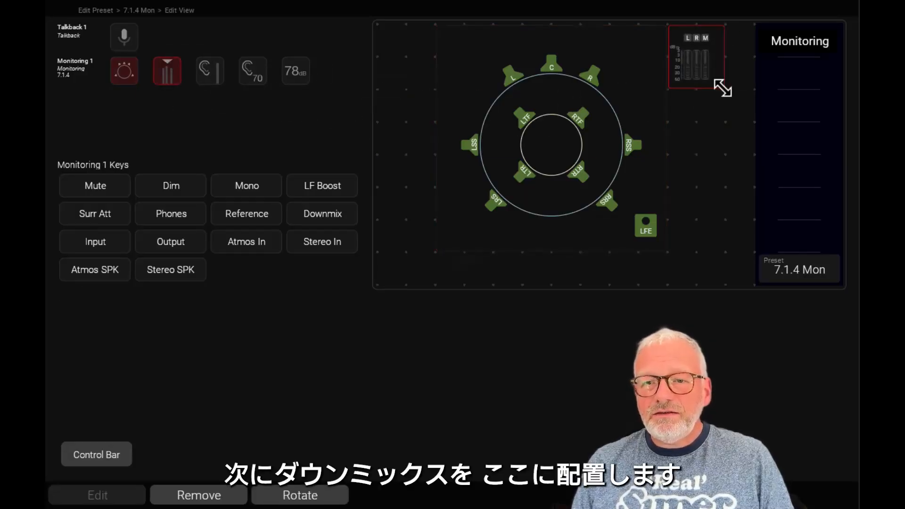
left_click_drag(721, 87, 753, 251)
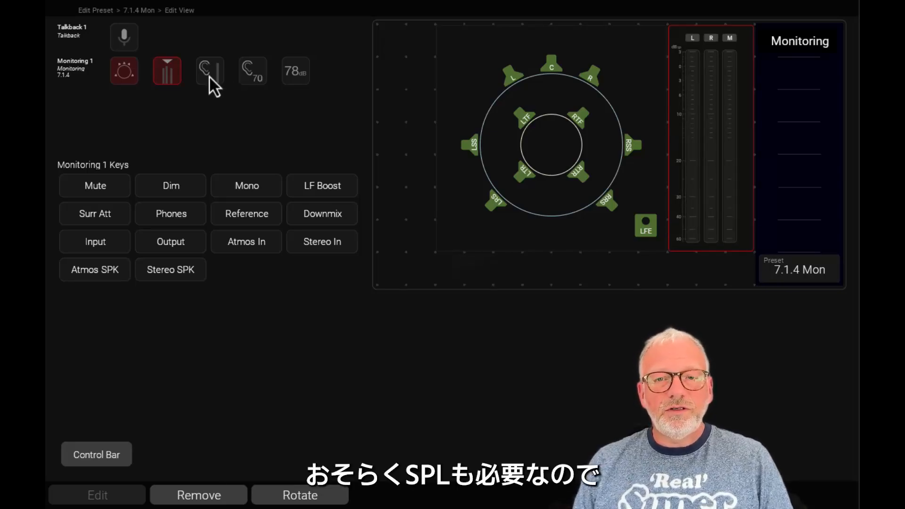
Step: Place the SPL meter with the SPL value below it left of the speaker view, and the volume display in the grid's bottom-right corner
left_click_drag(209, 75, 428, 216)
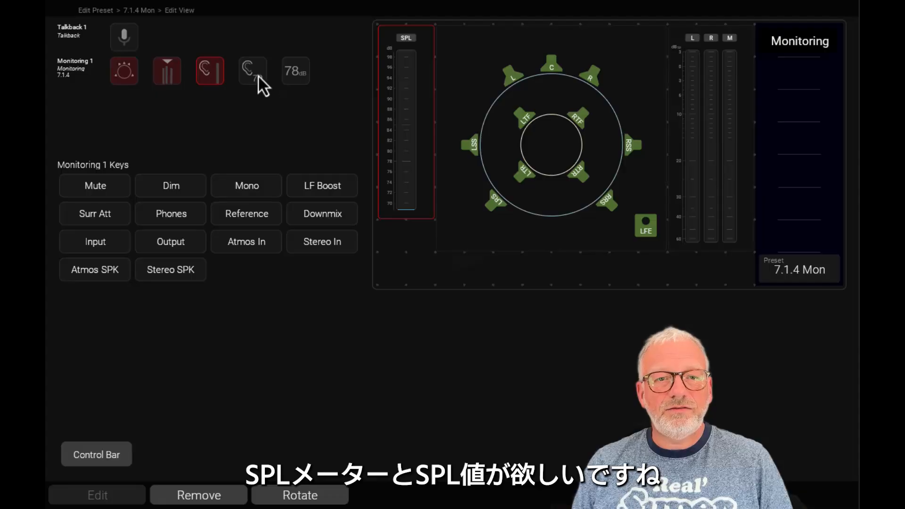
left_click_drag(258, 75, 411, 230)
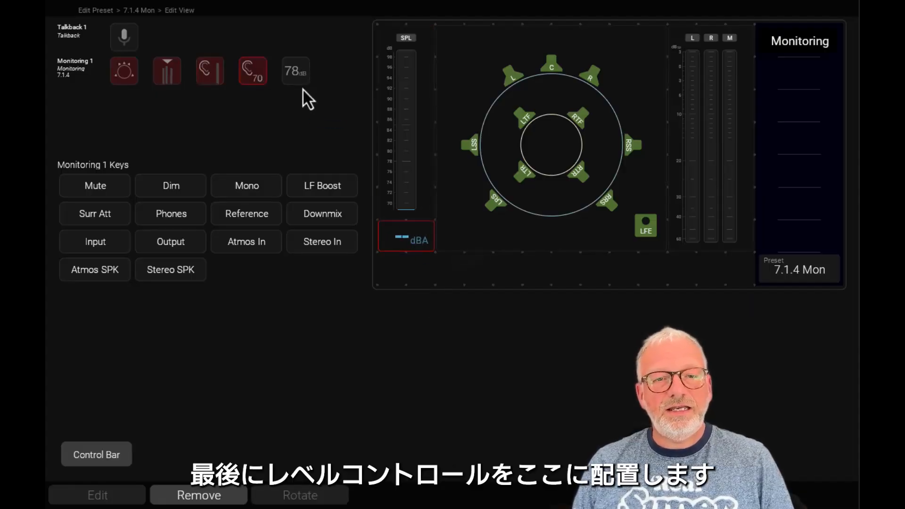
left_click_drag(299, 80, 713, 272)
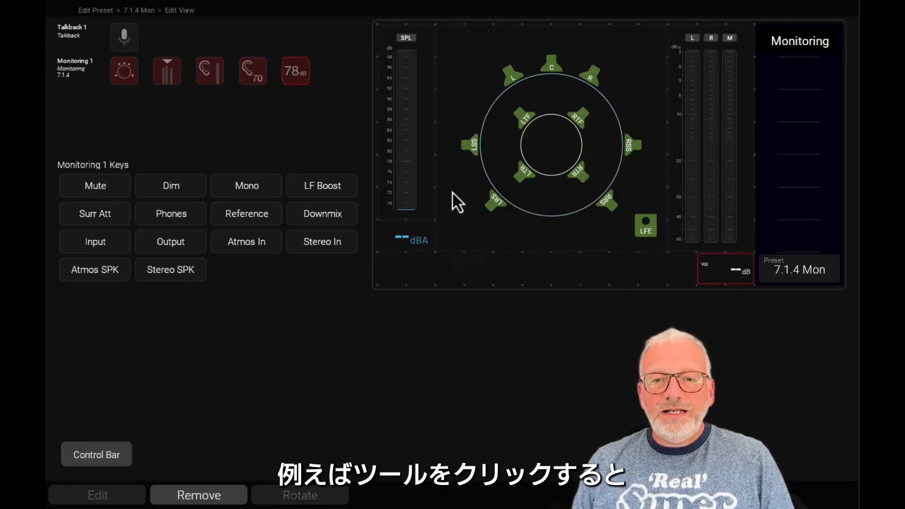
Step: Shorten the SPL meter from its top edge and place the Solo Cut Phase key above it, enlarged to two rows high
left_click(584, 61)
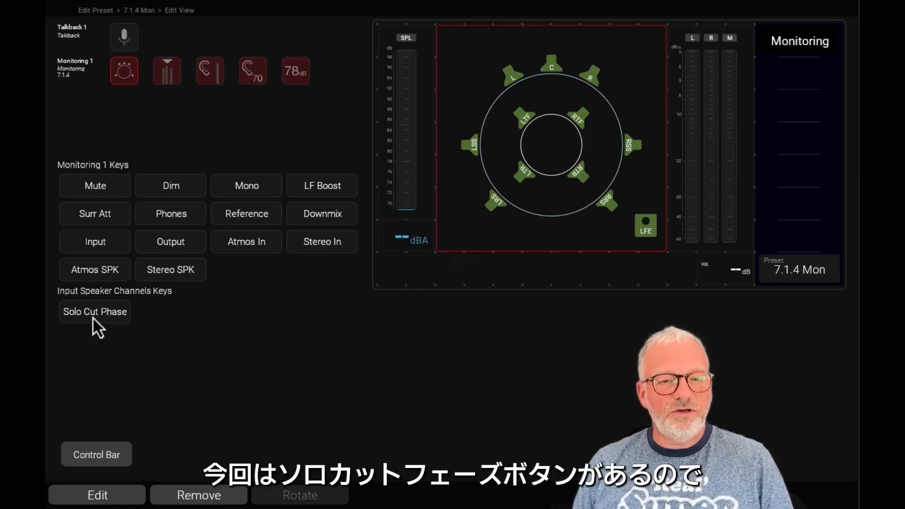
left_click(403, 70)
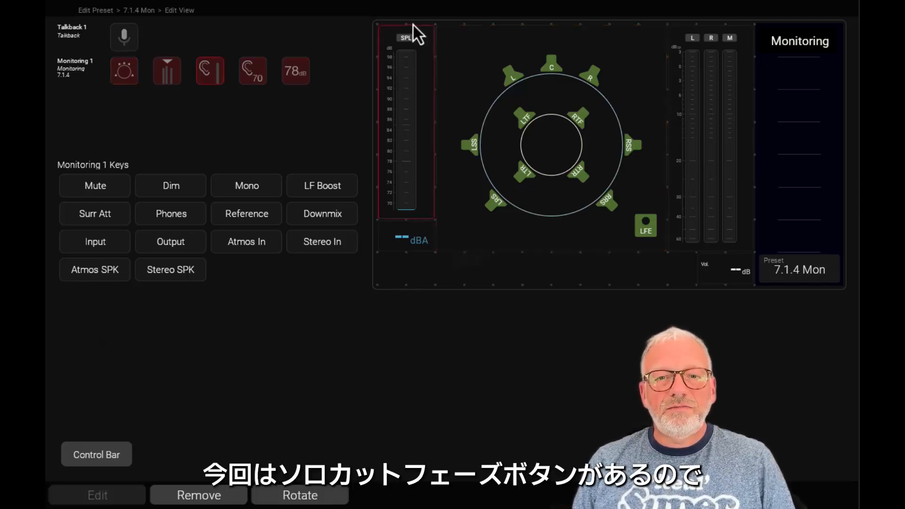
left_click_drag(410, 36, 413, 97)
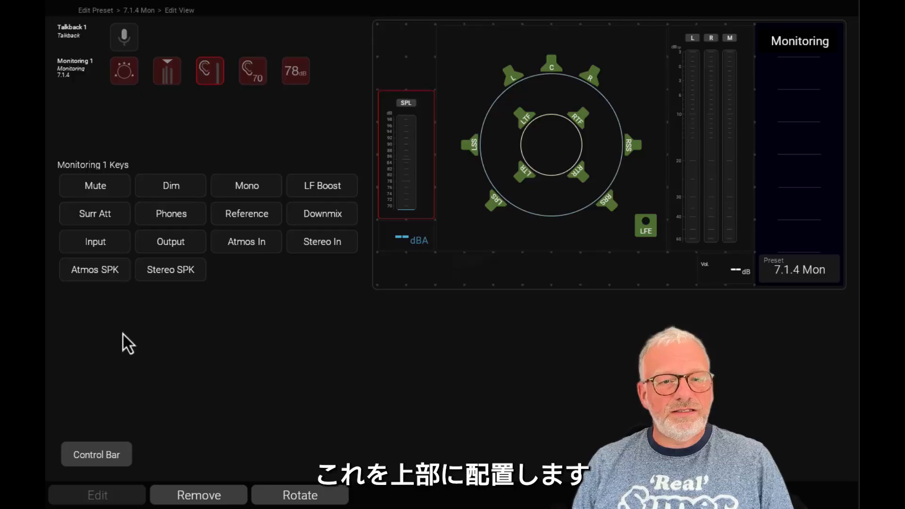
left_click(578, 137)
left_click_drag(99, 316, 401, 50)
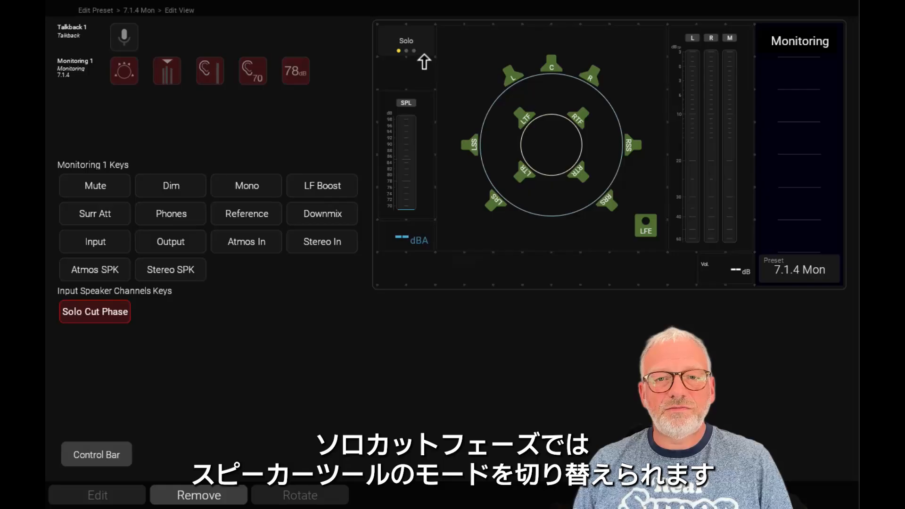
left_click_drag(424, 62, 425, 98)
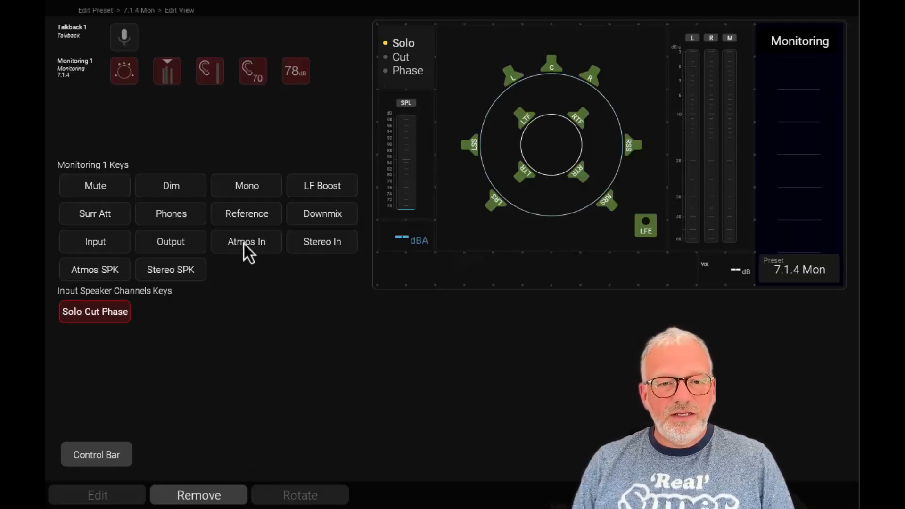
Step: Add the Atmos In and Stereo In keys to the bottom row and the Atmos SPK and Stereo SPK keys to the side bar
left_click_drag(244, 242, 409, 272)
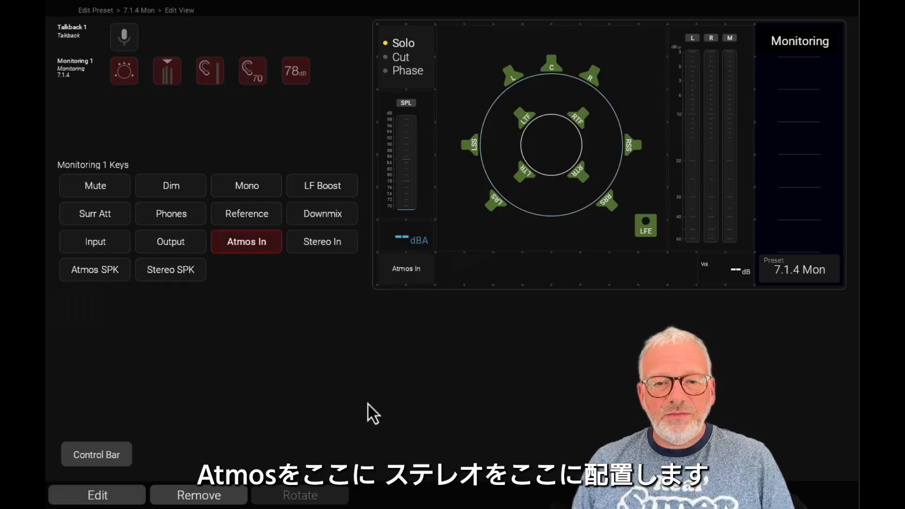
left_click_drag(316, 245, 463, 267)
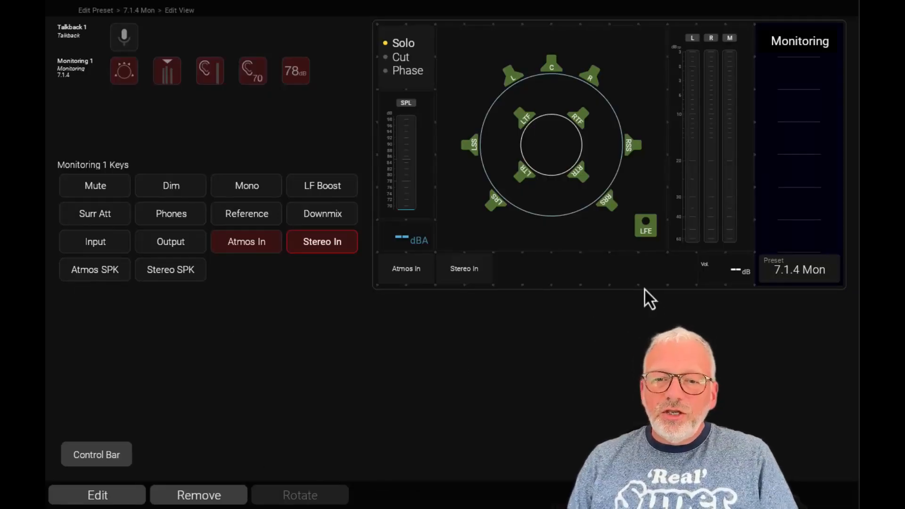
left_click_drag(106, 271, 792, 200)
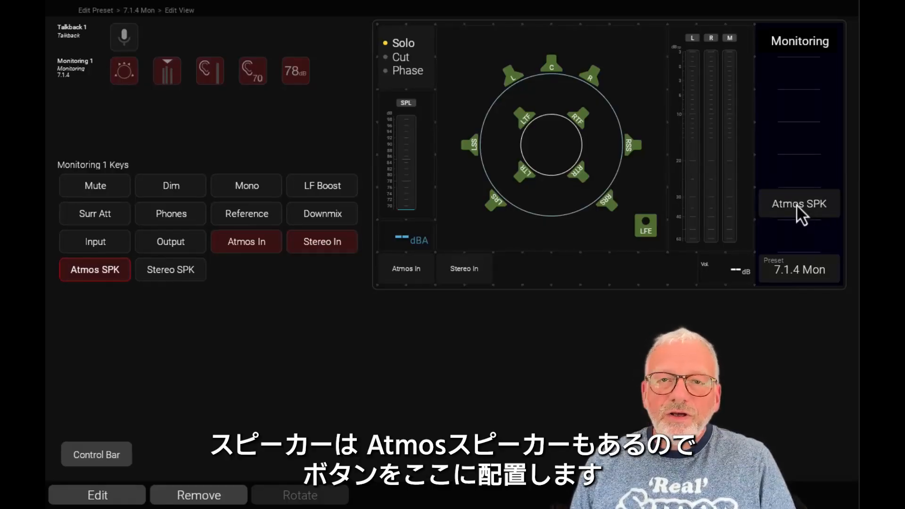
left_click_drag(159, 272, 800, 231)
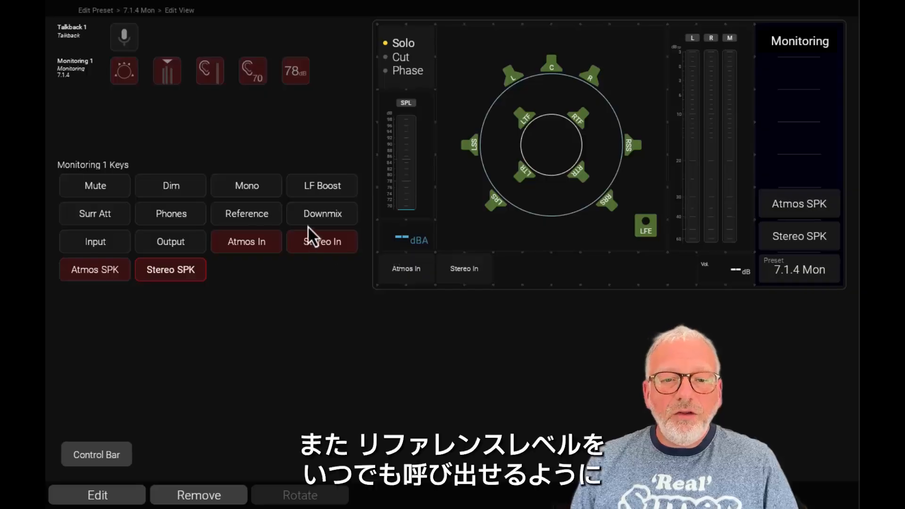
Step: Place the Reference key left of the volume display, and shift both side bar speaker keys up one slot to add Phones below them
left_click_drag(248, 215, 657, 281)
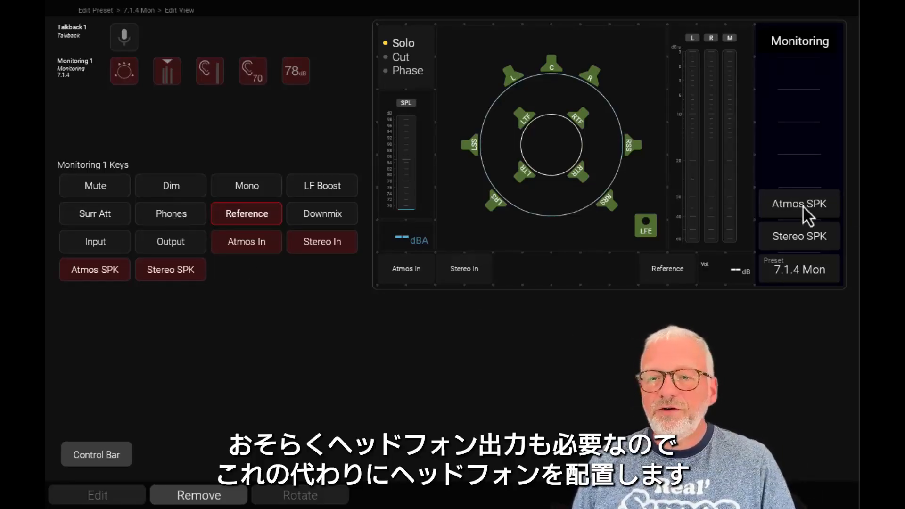
left_click_drag(804, 207, 800, 172)
left_click_drag(798, 237, 799, 211)
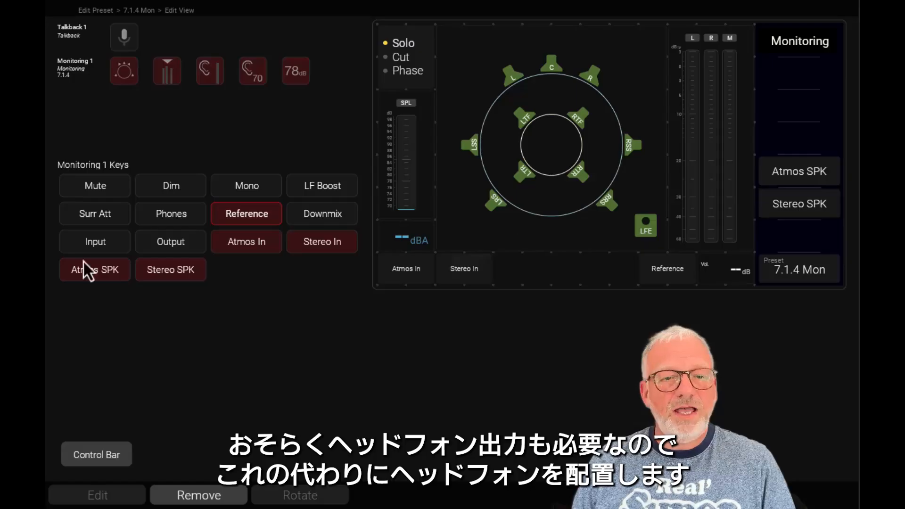
left_click_drag(169, 218, 800, 234)
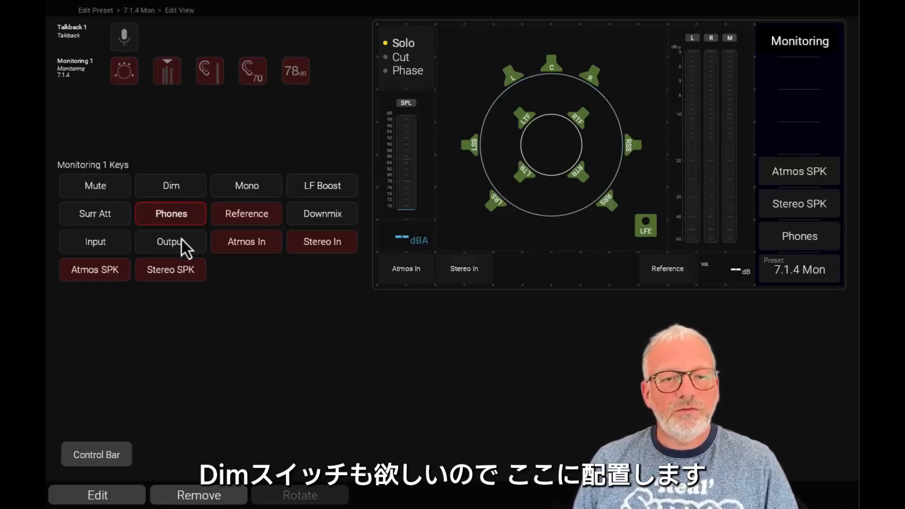
Step: Add the Dim and Downmix keys to the bottom row after Stereo In, and the talkback key to the side bar above Atmos SPK
left_click_drag(175, 188, 515, 275)
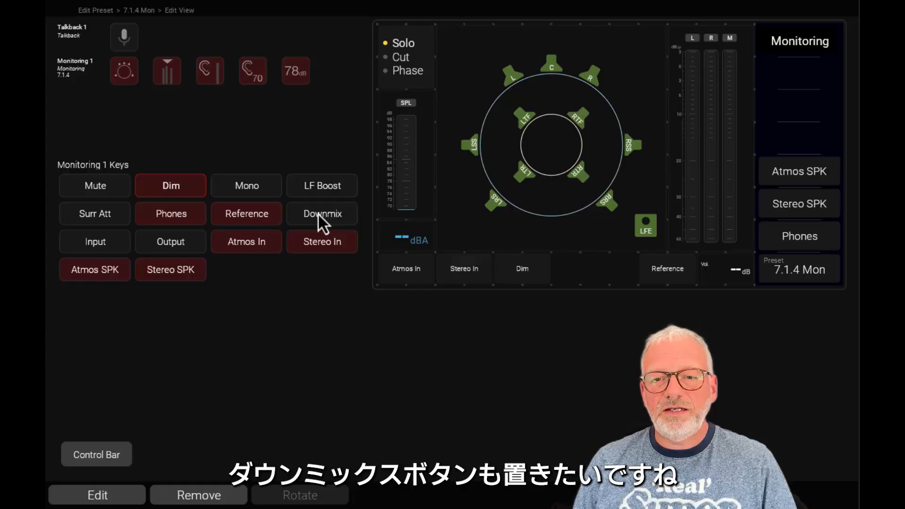
mouse_move(318, 213)
left_mouse_down()
mouse_move(614, 267)
mouse_move(581, 267)
left_mouse_up()
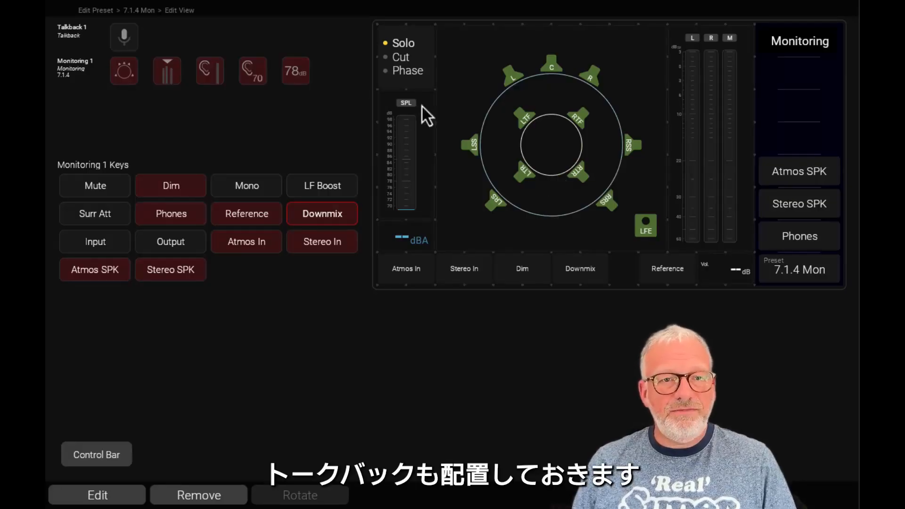
left_click(128, 40)
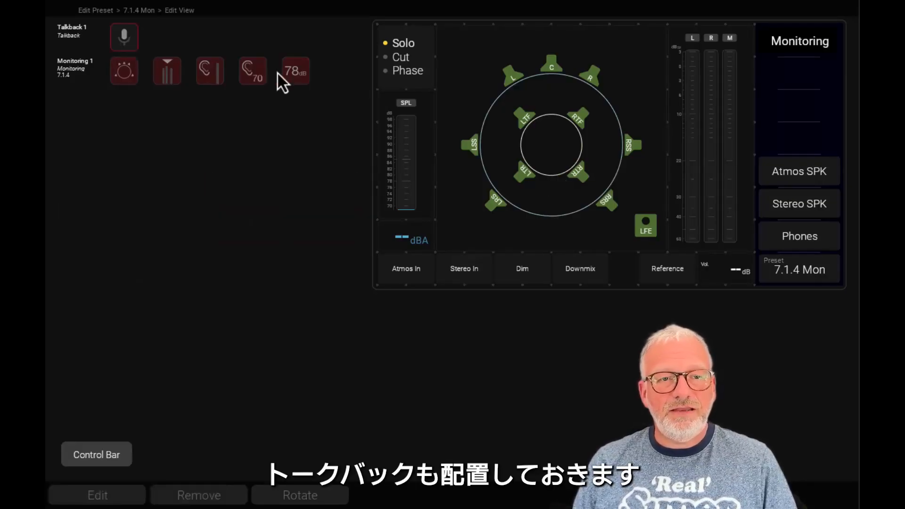
left_click_drag(122, 38, 797, 137)
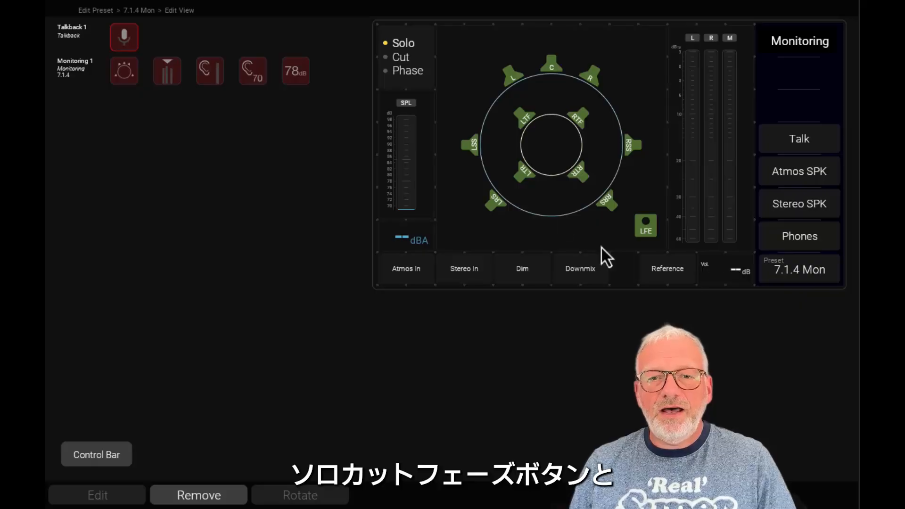
Step: Move the Reference key next to Downmix and widen the volume display leftward to fill the gap
left_click(417, 62)
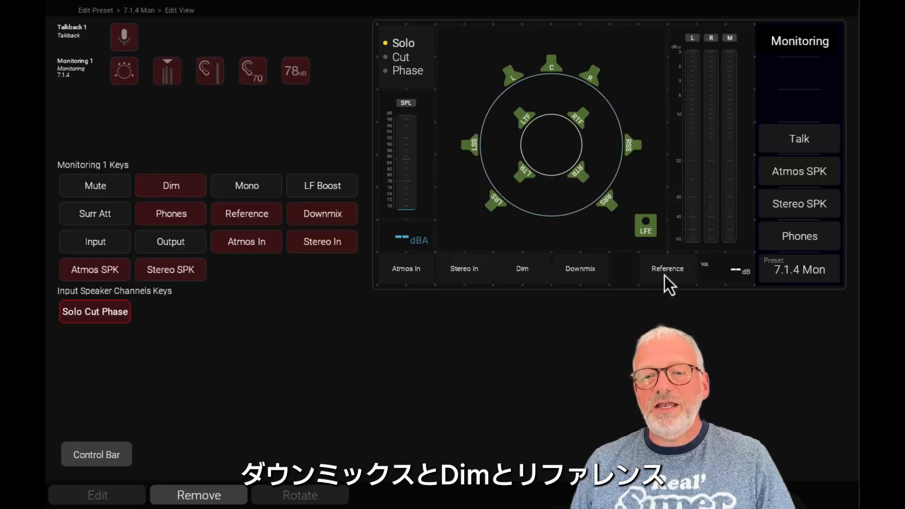
left_click(731, 268)
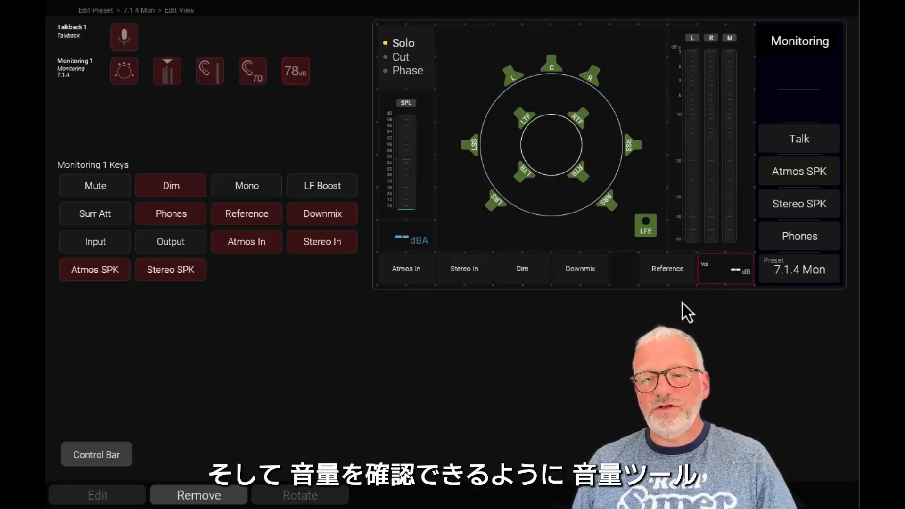
left_click_drag(646, 274, 623, 272)
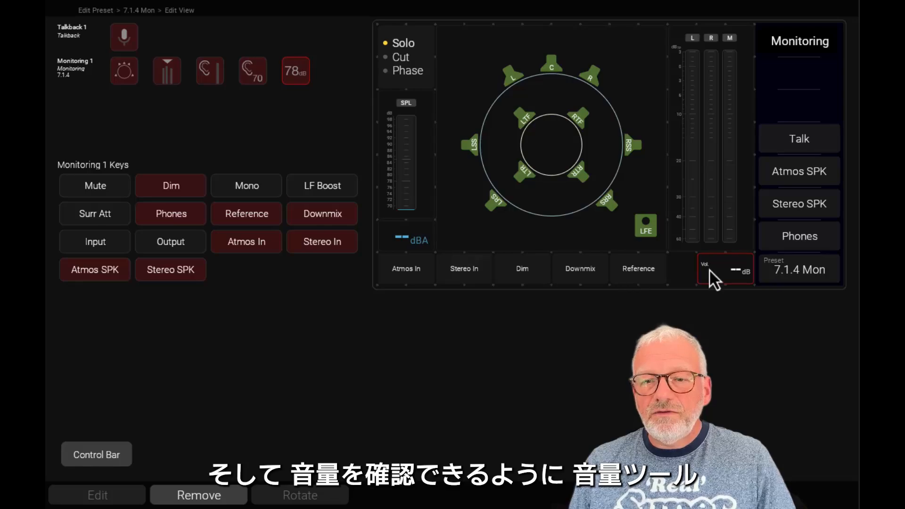
left_click_drag(689, 269, 653, 269)
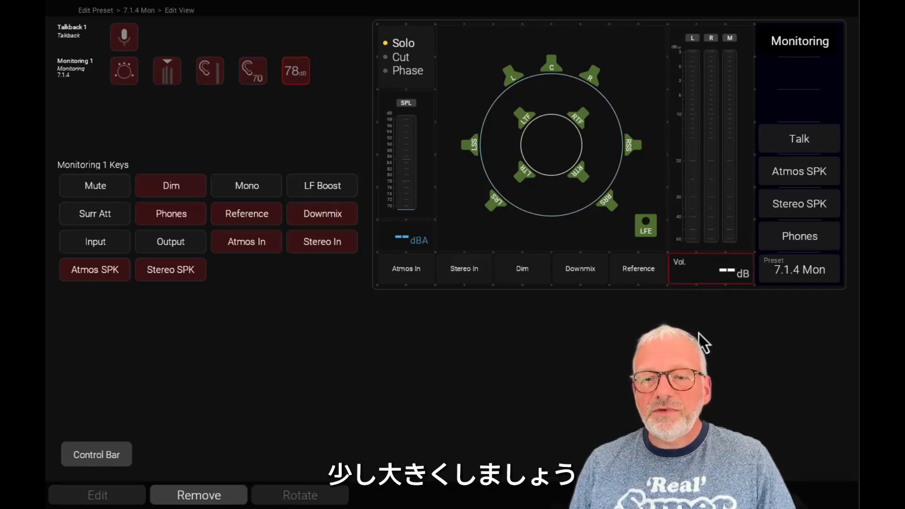